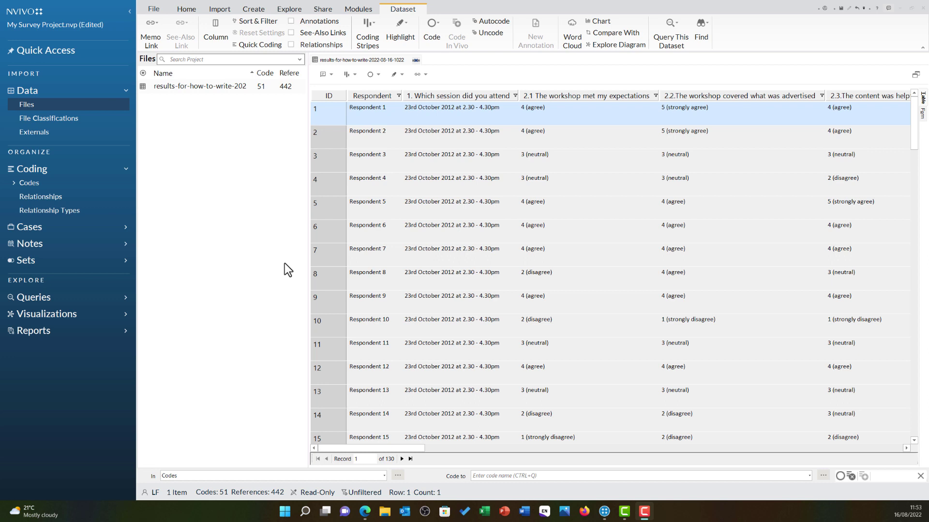
Open the survey results dataset and select the Respondent, session, 2.1 and 2.2 columns
{"action": "left_click", "coordinate": [209, 88]}
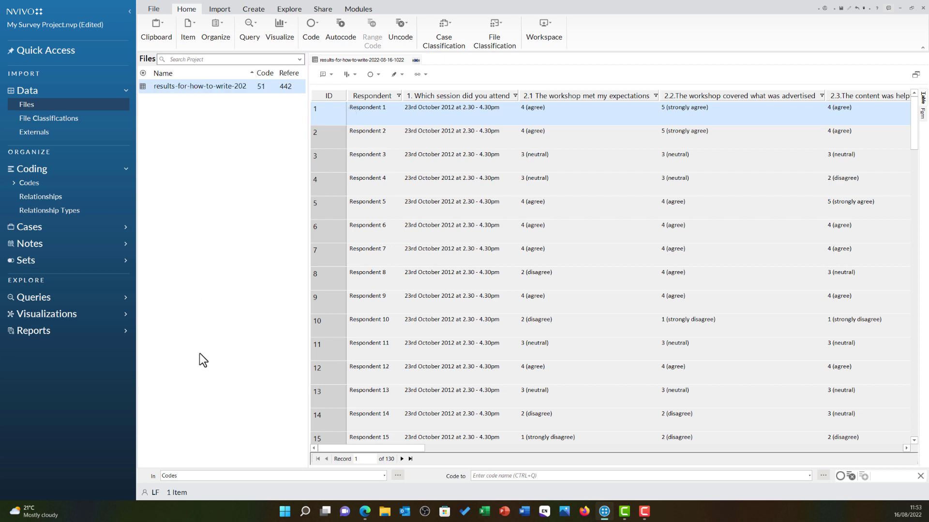
{"action": "left_click", "coordinate": [368, 95]}
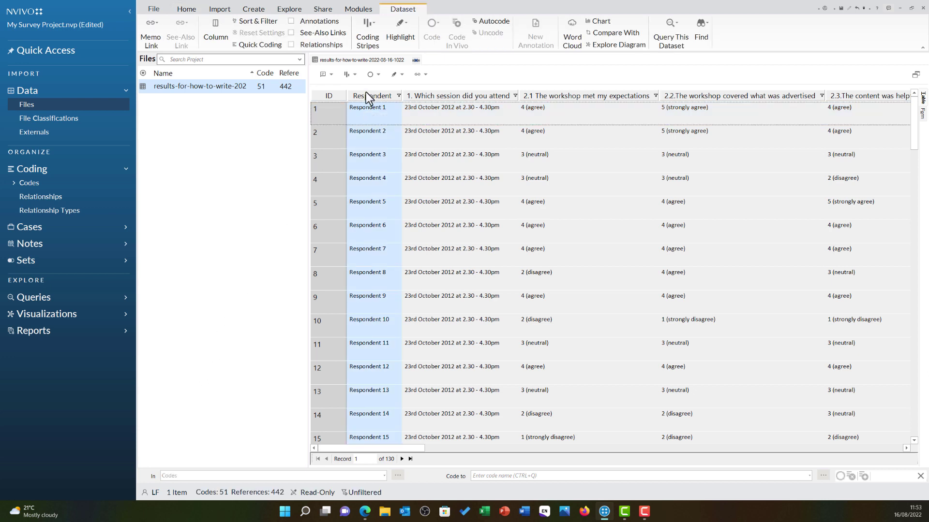
{"action": "left_click", "coordinate": [447, 95]}
{"action": "left_click", "coordinate": [549, 95]}
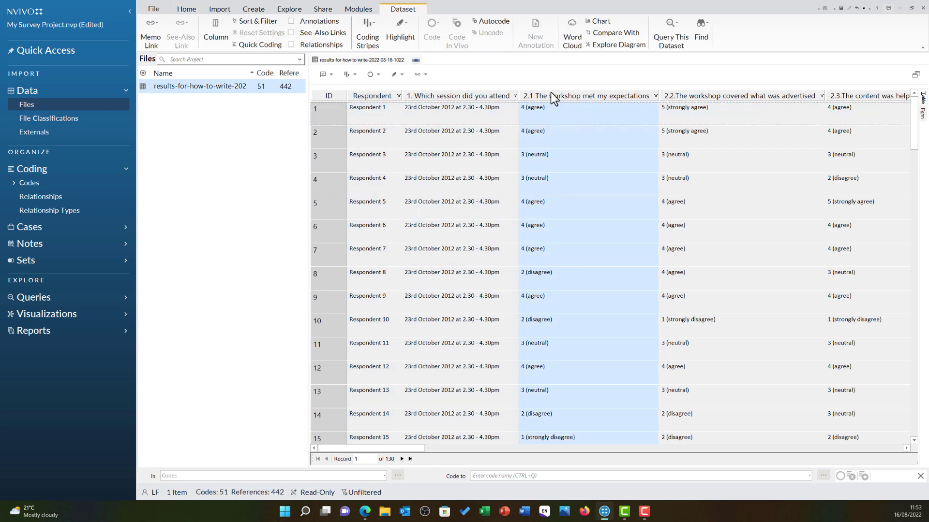
{"action": "left_click", "coordinate": [696, 97]}
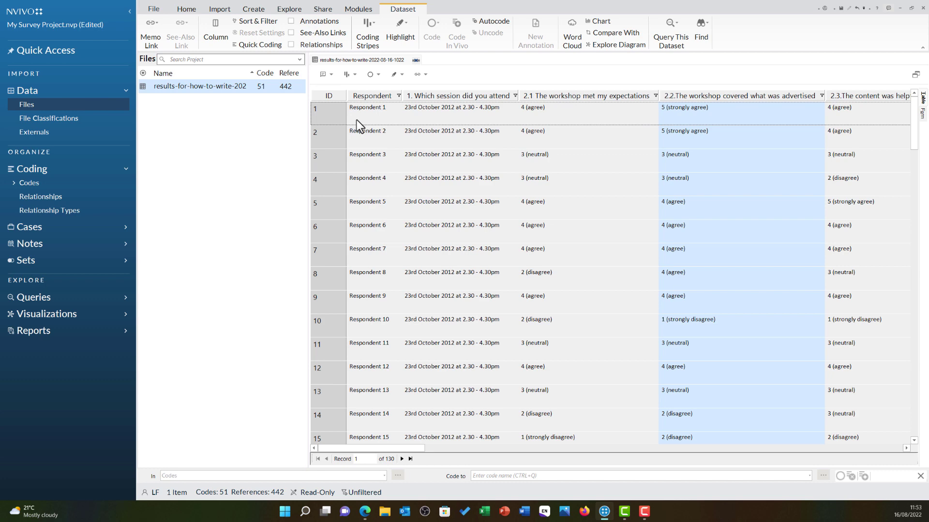
Select the rows for Respondents 1, 4, 7 and 10 in the dataset
{"action": "left_click", "coordinate": [329, 121]}
{"action": "left_click", "coordinate": [329, 183]}
{"action": "left_click", "coordinate": [327, 261]}
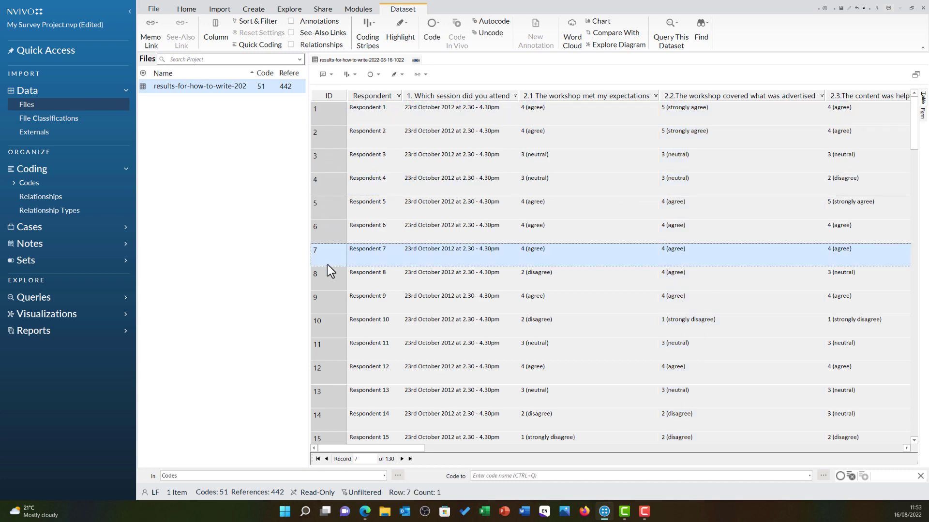
{"action": "left_click", "coordinate": [328, 325]}
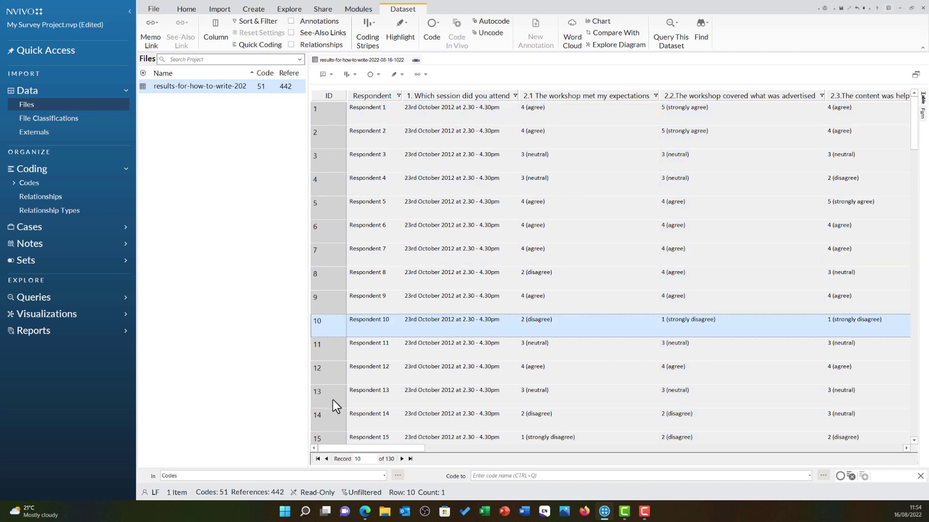
{"action": "left_click_drag", "start_coordinate": [370, 448], "coordinate": [535, 459]}
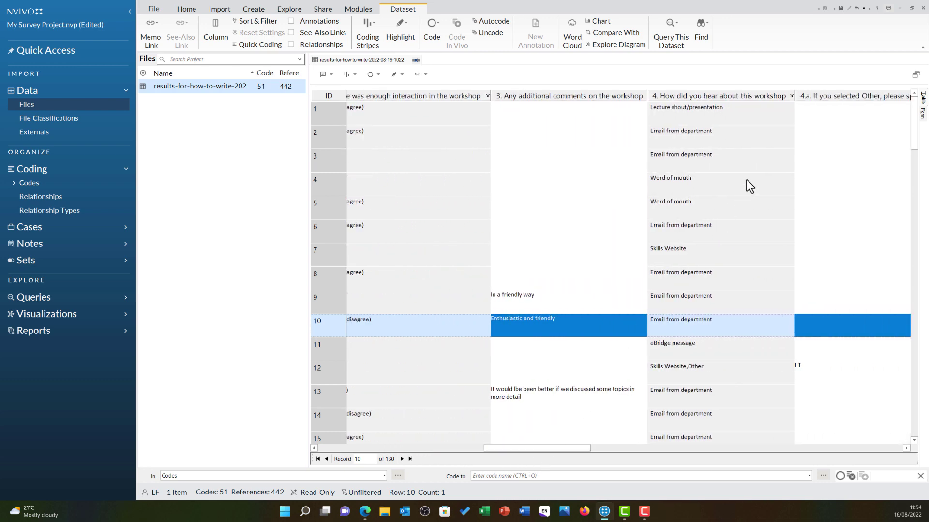
Inspect Respondent 7's 'Skills Website' answer and Respondent 9's comment 'In a friendly way'
{"action": "left_click", "coordinate": [690, 249]}
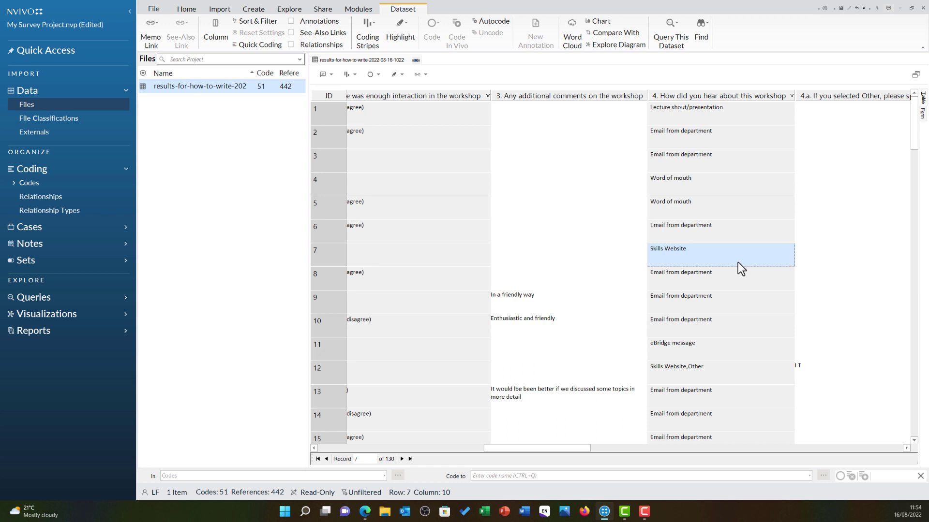
{"action": "left_click", "coordinate": [599, 296]}
{"action": "left_click_drag", "start_coordinate": [598, 295], "coordinate": [456, 294]}
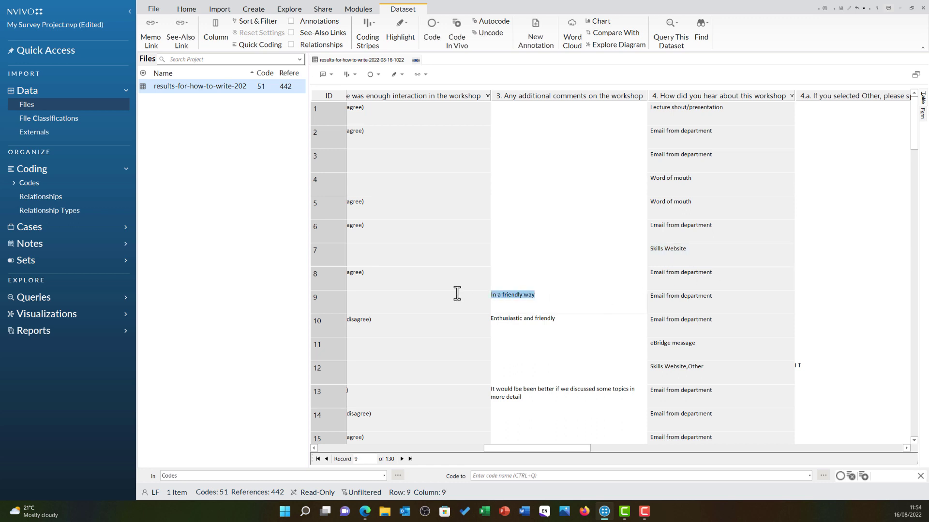
{"action": "left_click", "coordinate": [583, 297]}
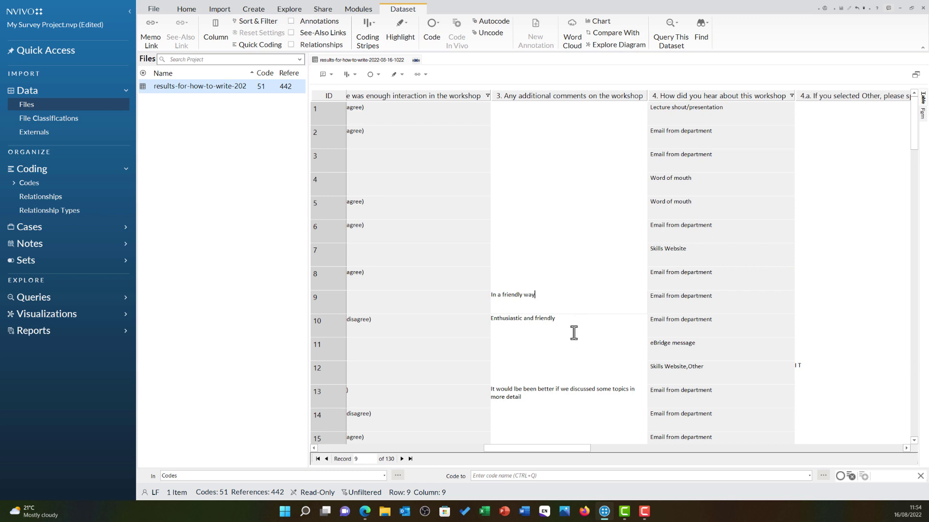
{"action": "left_click_drag", "start_coordinate": [568, 446], "coordinate": [341, 441]}
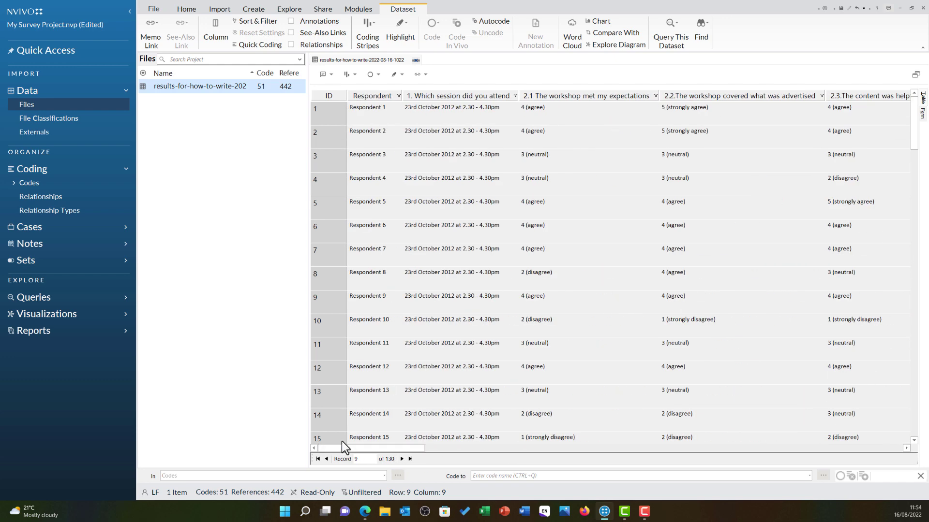
Select Respondent 1's row and its 2.1 and 2.2 answers, then expand Cases
{"action": "left_click", "coordinate": [328, 116]}
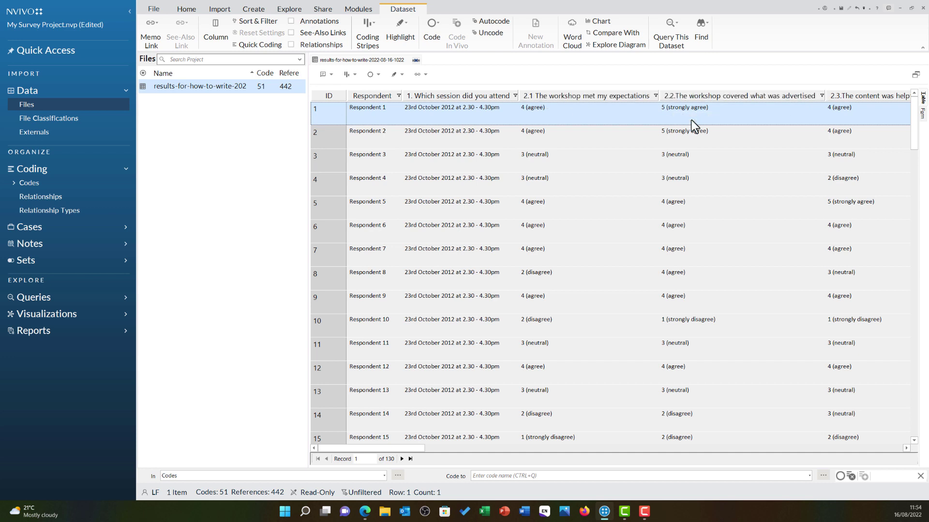
{"action": "left_click", "coordinate": [564, 111]}
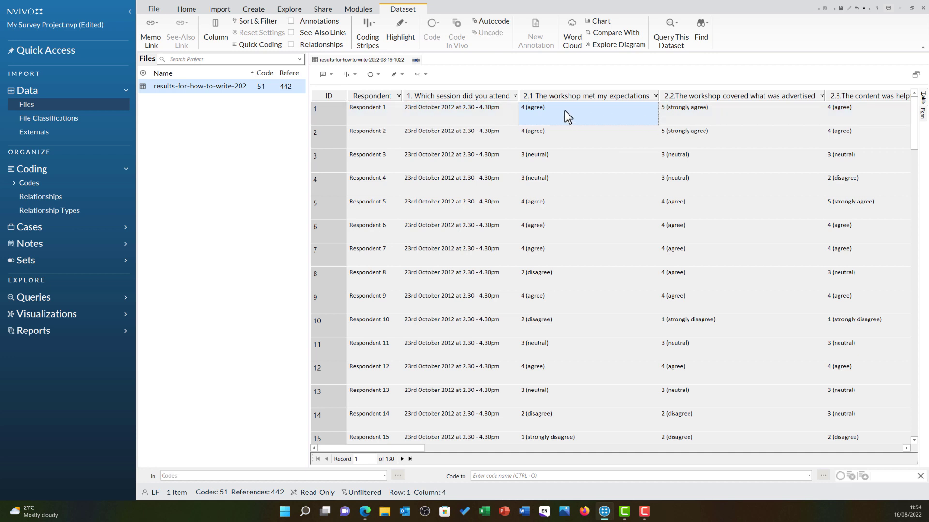
{"action": "left_click", "coordinate": [689, 116]}
{"action": "left_click", "coordinate": [638, 116]}
{"action": "left_click", "coordinate": [126, 236]}
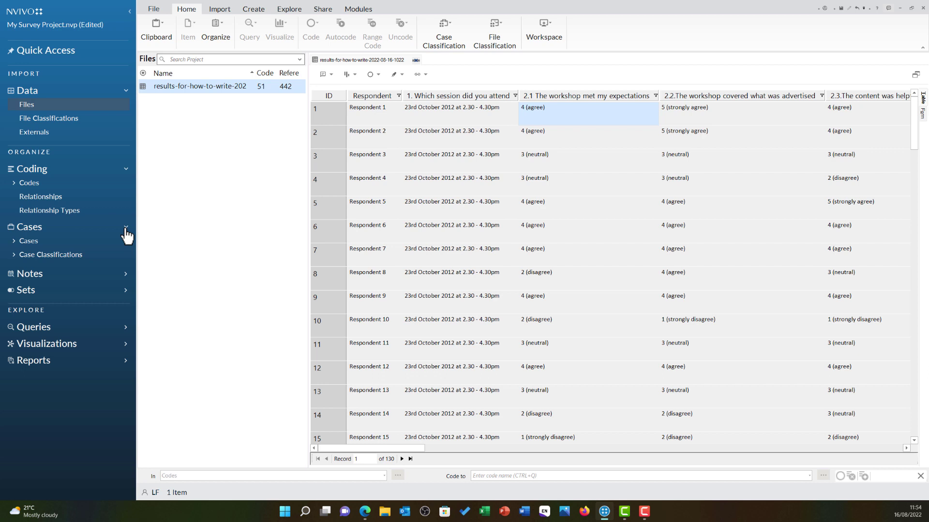
Show the list of Survey Respondents cases
{"action": "left_click", "coordinate": [15, 241]}
{"action": "left_click", "coordinate": [34, 255]}
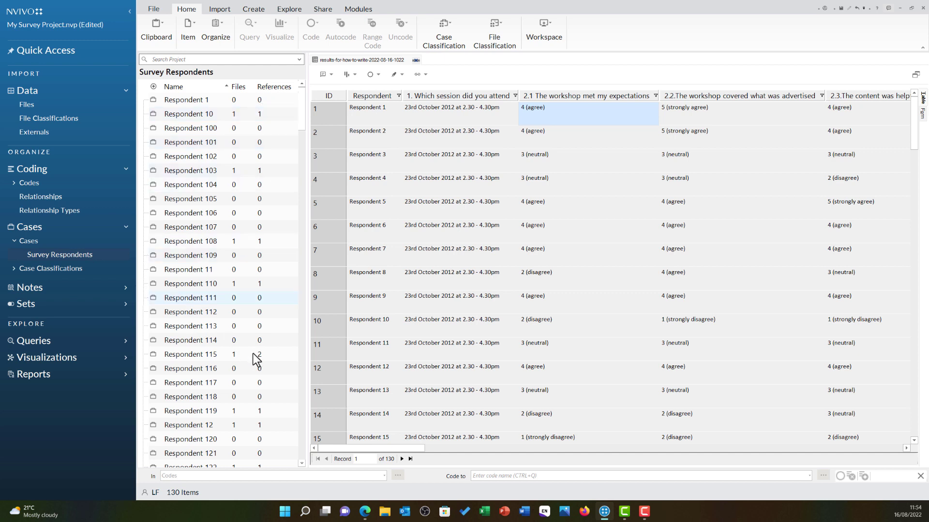
{"action": "scroll", "coordinate": [254, 356], "scroll_direction": "down", "scroll_amount": 3}
{"action": "scroll", "coordinate": [254, 357], "scroll_direction": "up", "scroll_amount": 3}
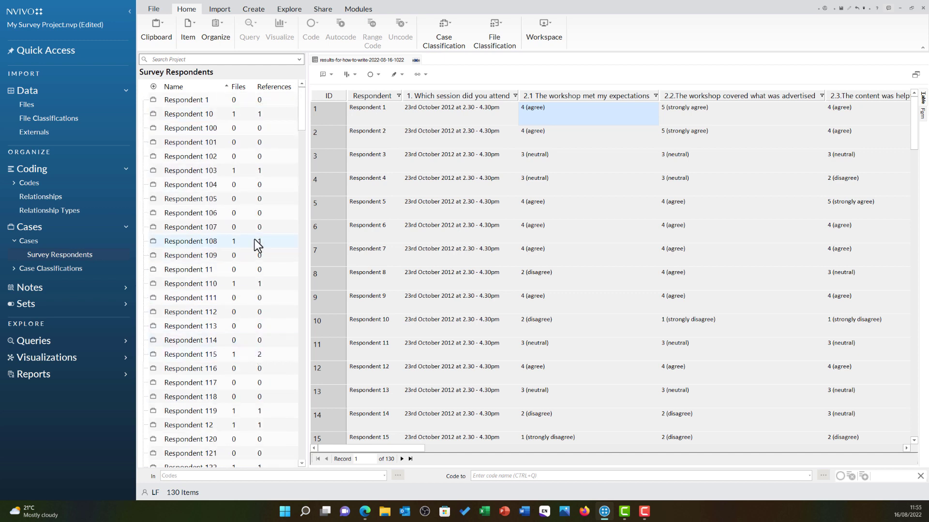
View Respondent 1's attribute values in its Case Properties, then close the dialog
{"action": "left_click", "coordinate": [208, 101]}
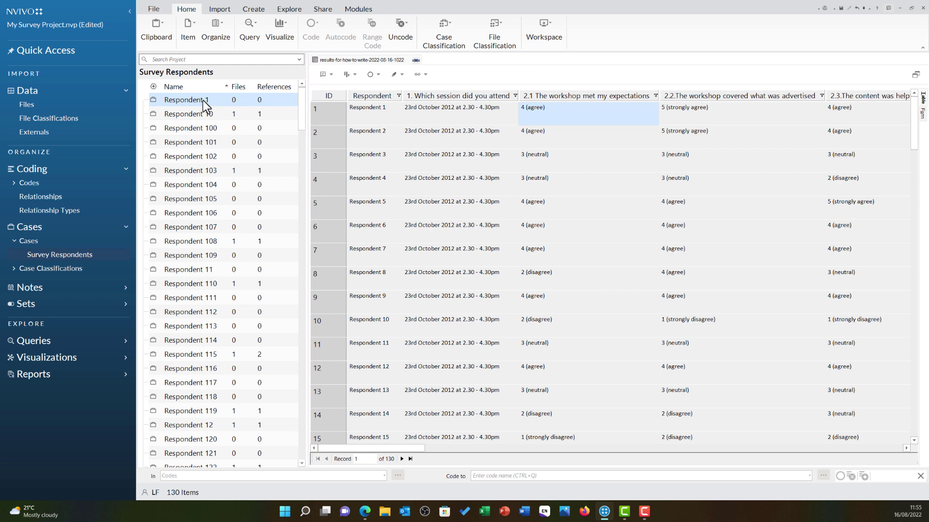
{"action": "right_click", "coordinate": [202, 100]}
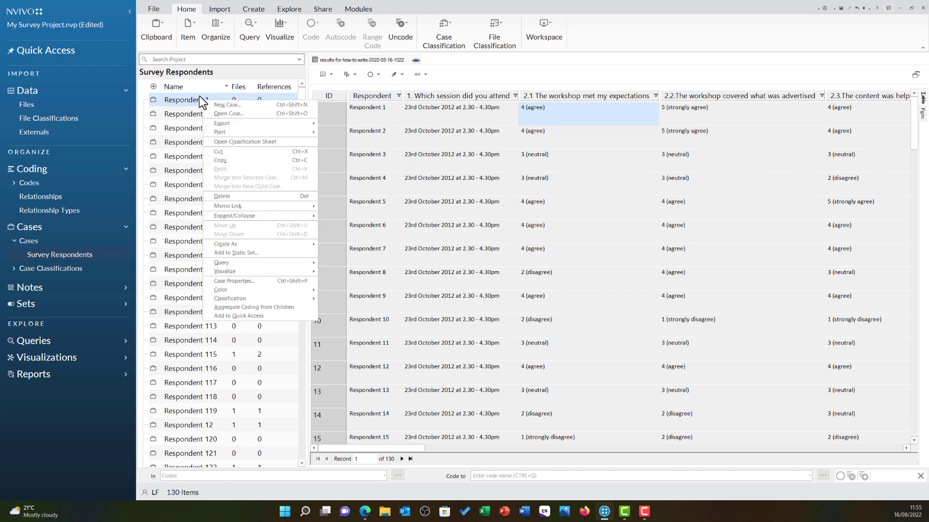
{"action": "left_click", "coordinate": [268, 280]}
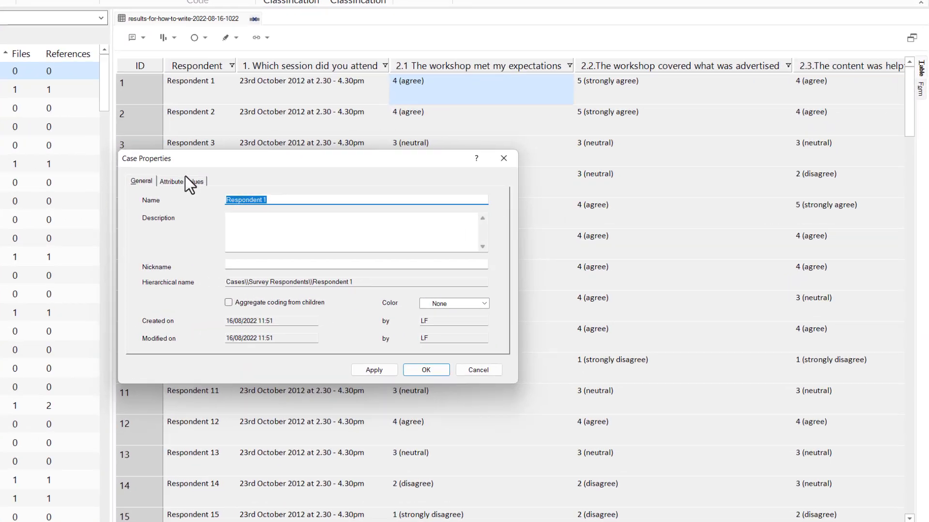
{"action": "left_click", "coordinate": [361, 183]}
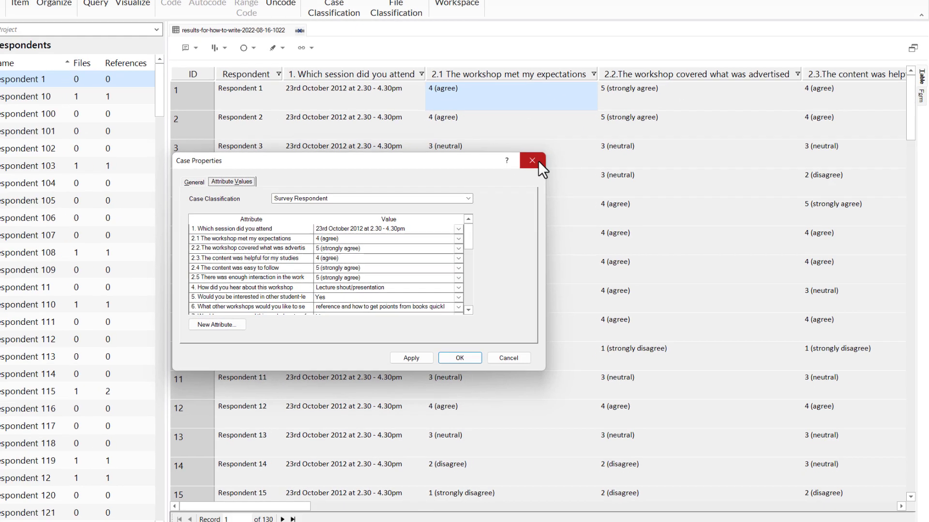
{"action": "left_click", "coordinate": [497, 157]}
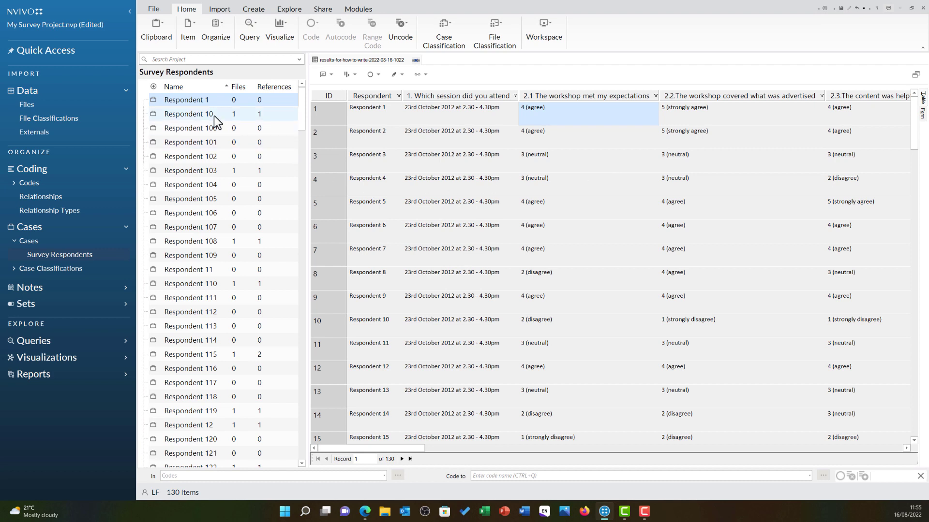
{"action": "left_click", "coordinate": [292, 112]}
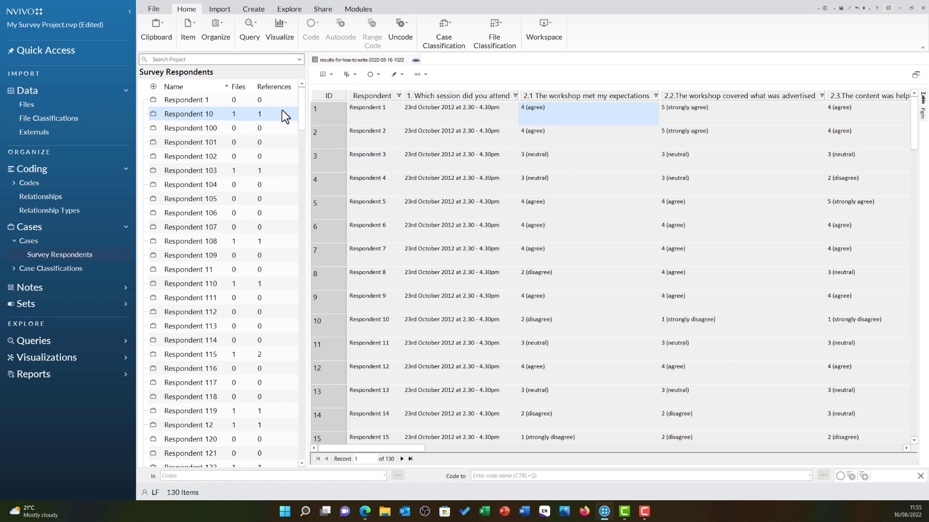
{"action": "left_click", "coordinate": [340, 330]}
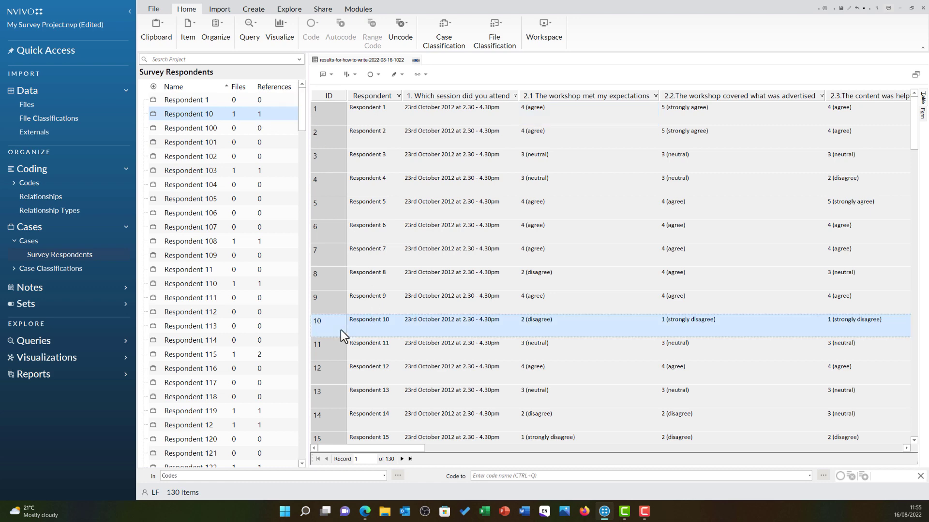
{"action": "left_click_drag", "start_coordinate": [399, 448], "coordinate": [581, 464]}
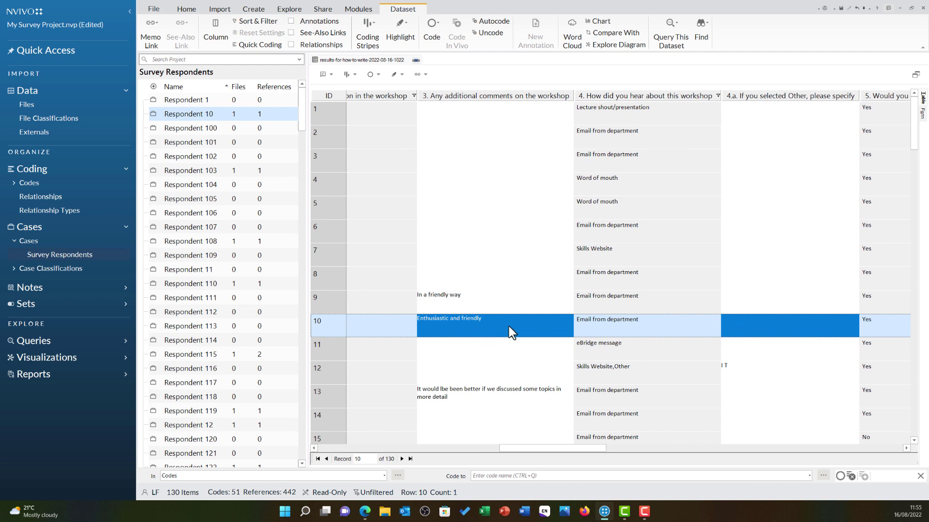
{"action": "left_click", "coordinate": [489, 317]}
{"action": "left_click_drag", "start_coordinate": [495, 318], "coordinate": [410, 321]}
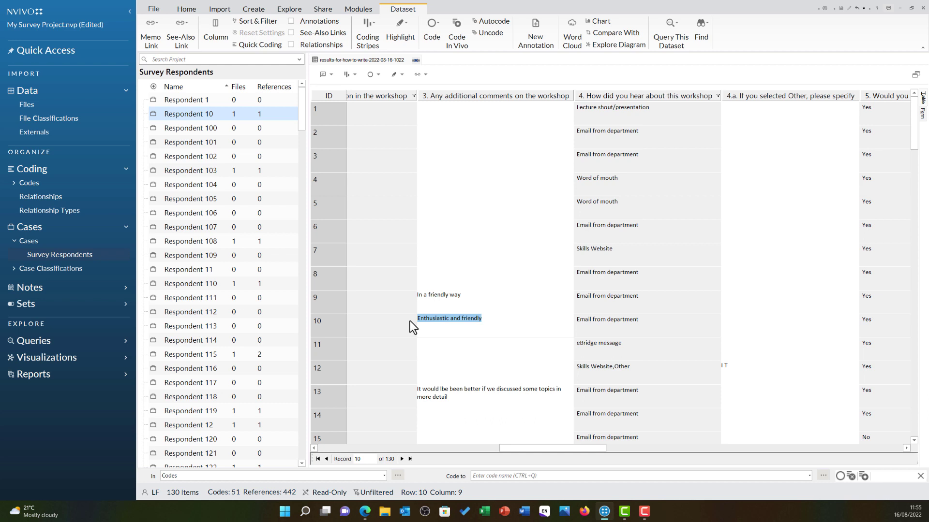
{"action": "right_click", "coordinate": [216, 116]}
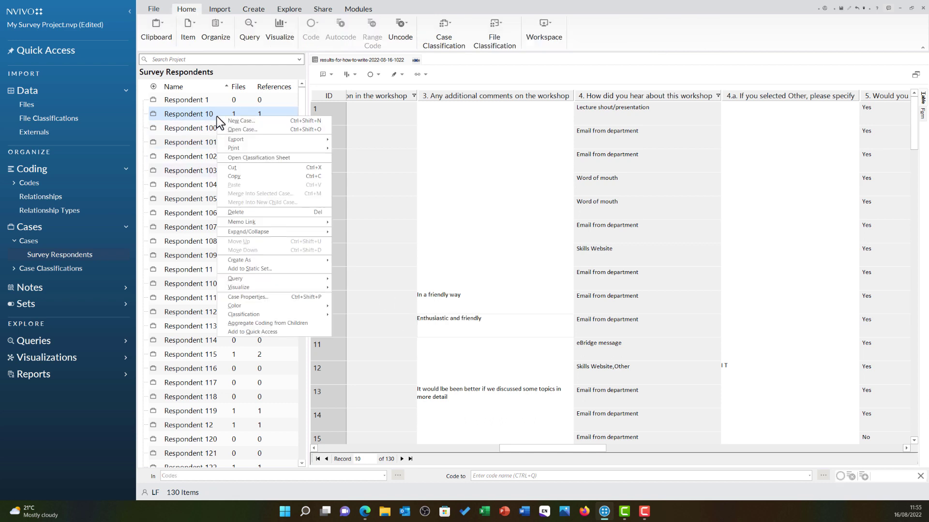
{"action": "left_click", "coordinate": [256, 296]}
{"action": "left_click", "coordinate": [371, 185]}
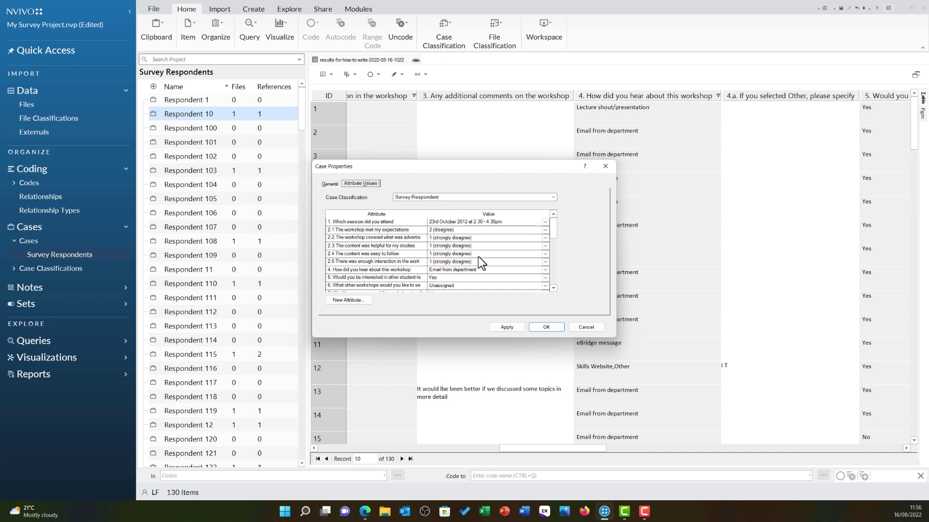
{"action": "left_click", "coordinate": [587, 326]}
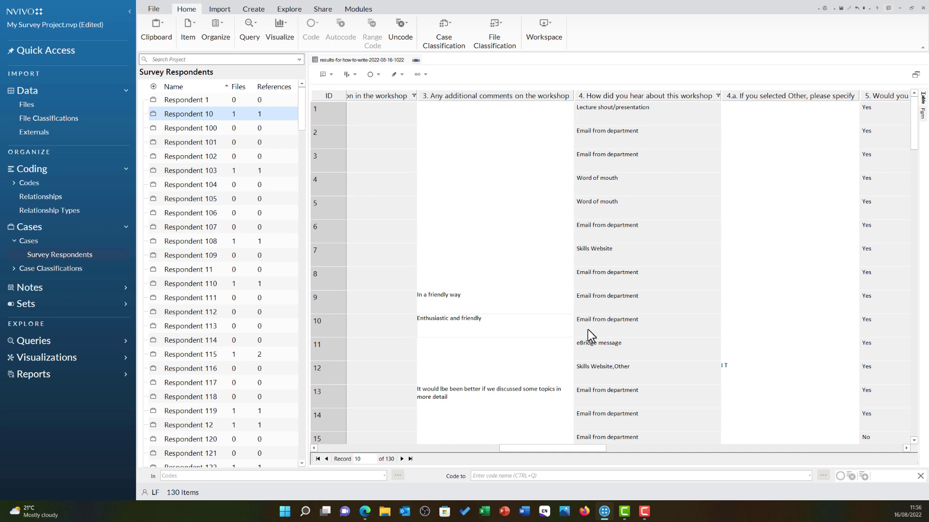
{"action": "left_click", "coordinate": [552, 324]}
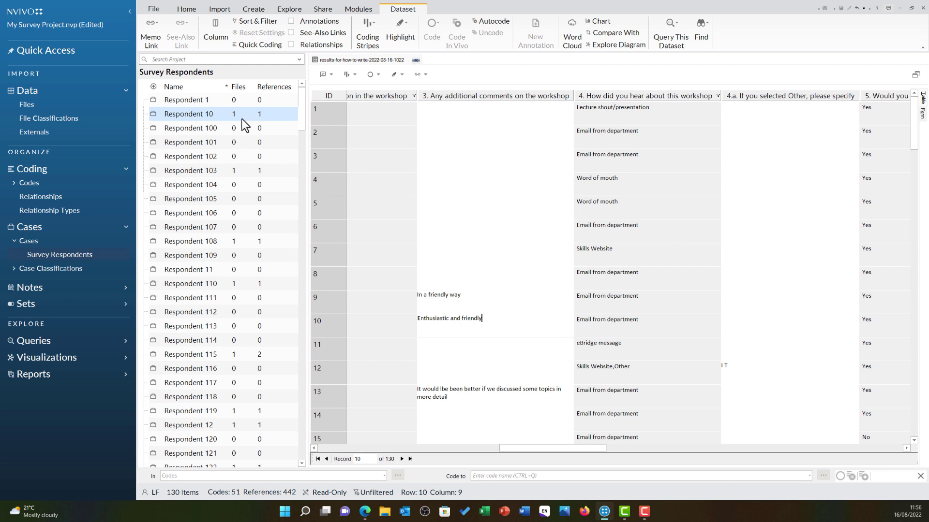
{"action": "left_click", "coordinate": [286, 10]}
{"action": "left_click", "coordinate": [414, 27]}
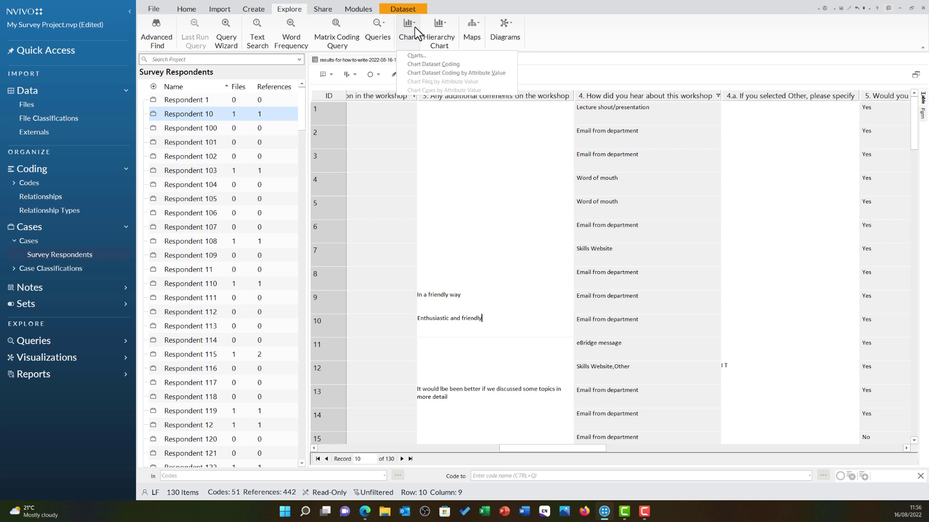
{"action": "left_click", "coordinate": [465, 72]}
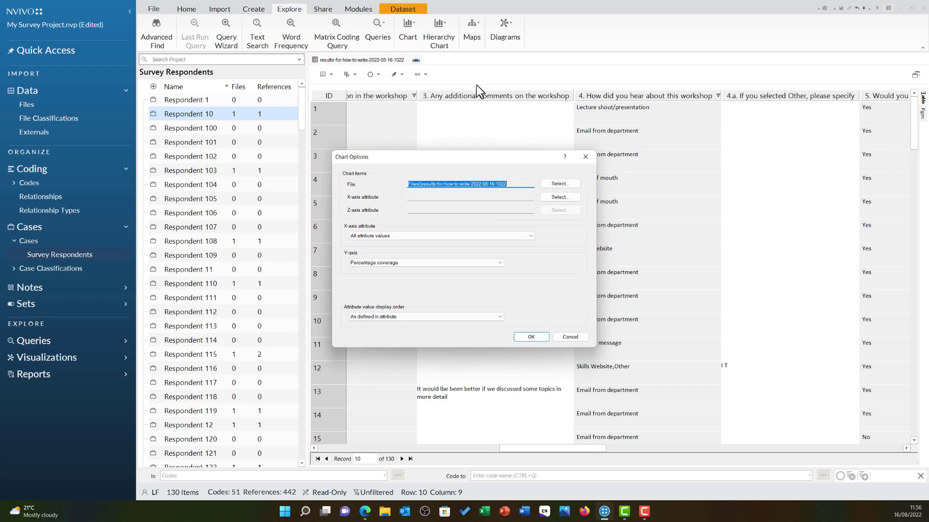
{"action": "left_click", "coordinate": [557, 198]}
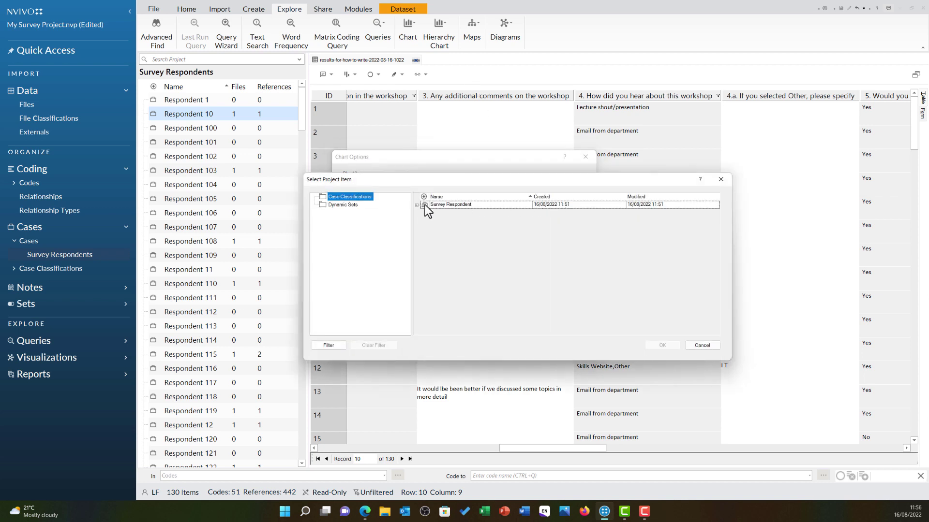
{"action": "left_click", "coordinate": [422, 205]}
{"action": "left_click", "coordinate": [417, 204]}
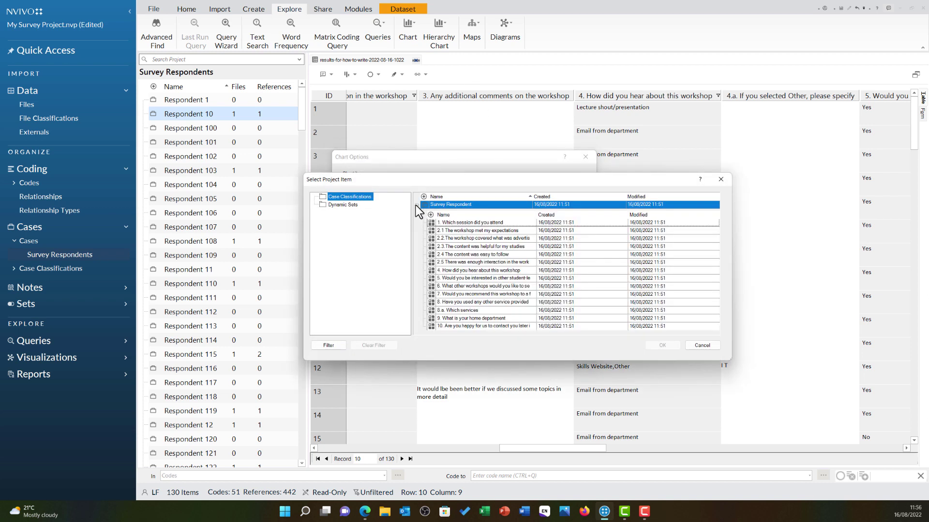
{"action": "left_click", "coordinate": [467, 230]}
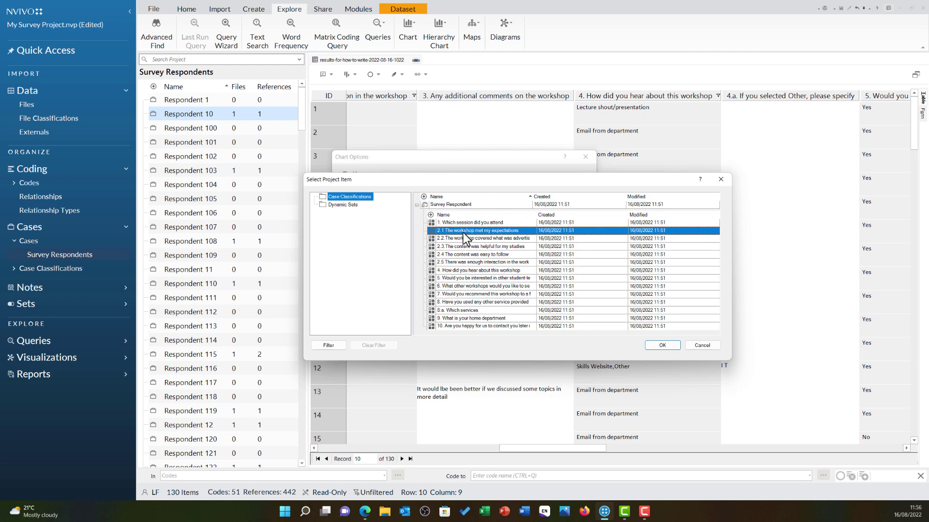
{"action": "left_click", "coordinate": [676, 343]}
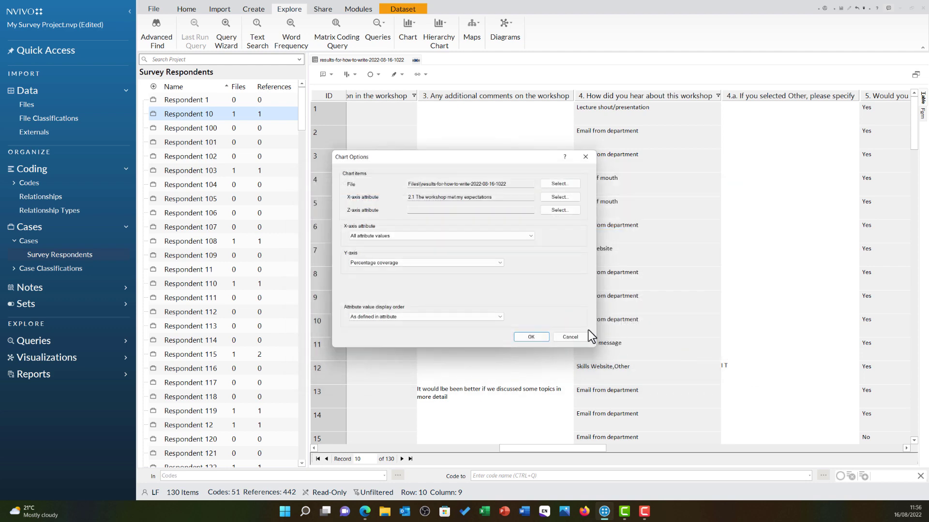
{"action": "left_click", "coordinate": [530, 337]}
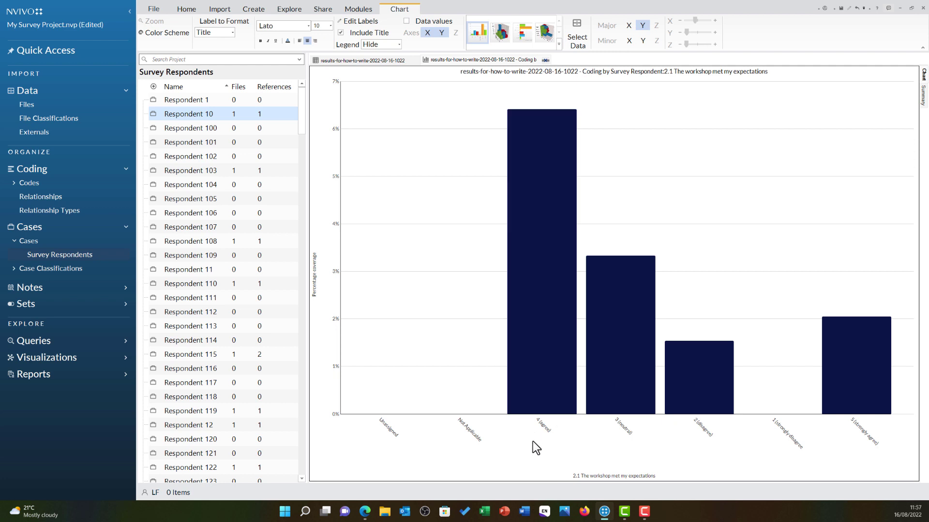
{"action": "left_click", "coordinate": [545, 59]}
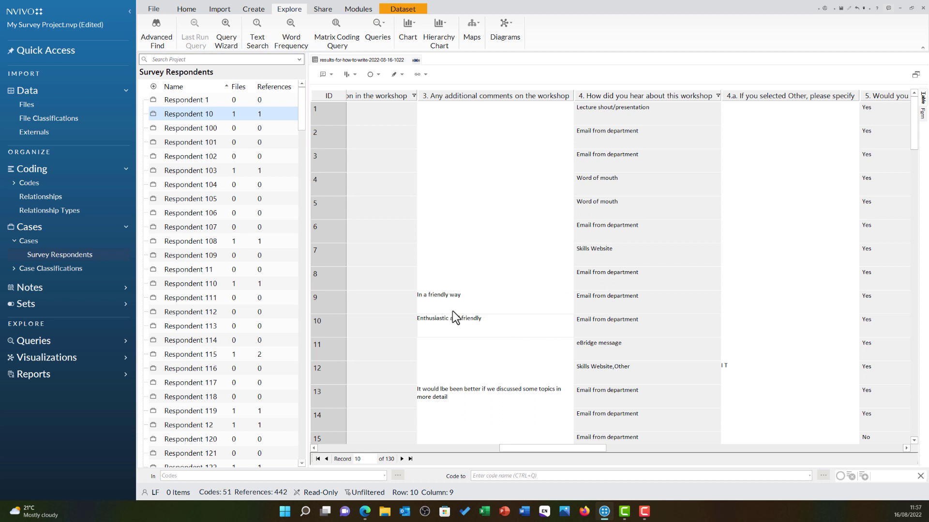
Drag Respondent 10's 'Enthusiastic and friendly' comment into Codes as new code 'Staff enthusiasm'
{"action": "left_click", "coordinate": [60, 184]}
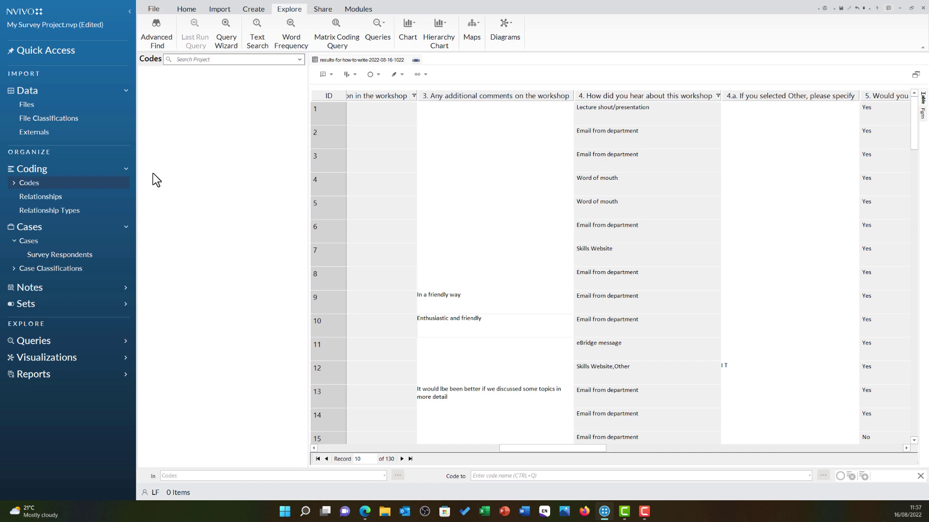
{"action": "left_click", "coordinate": [243, 465]}
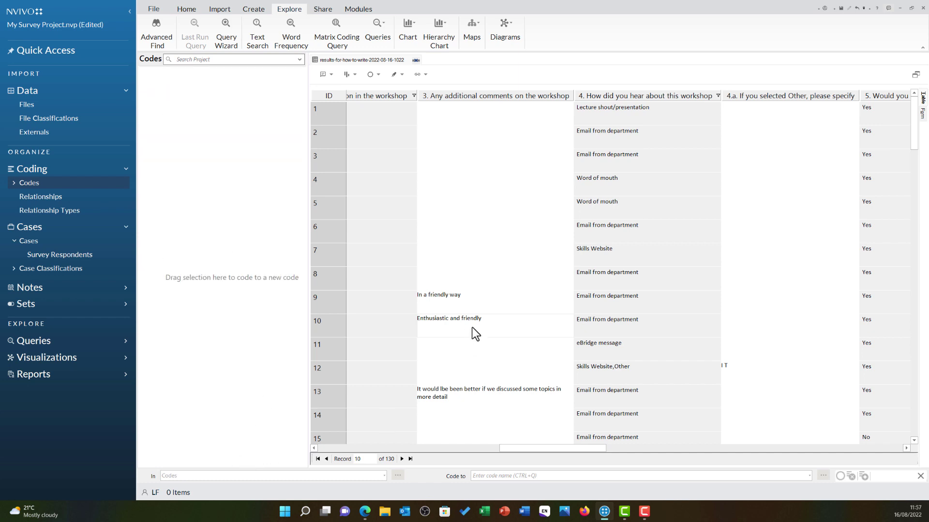
{"action": "left_click_drag", "start_coordinate": [538, 319], "coordinate": [204, 240]}
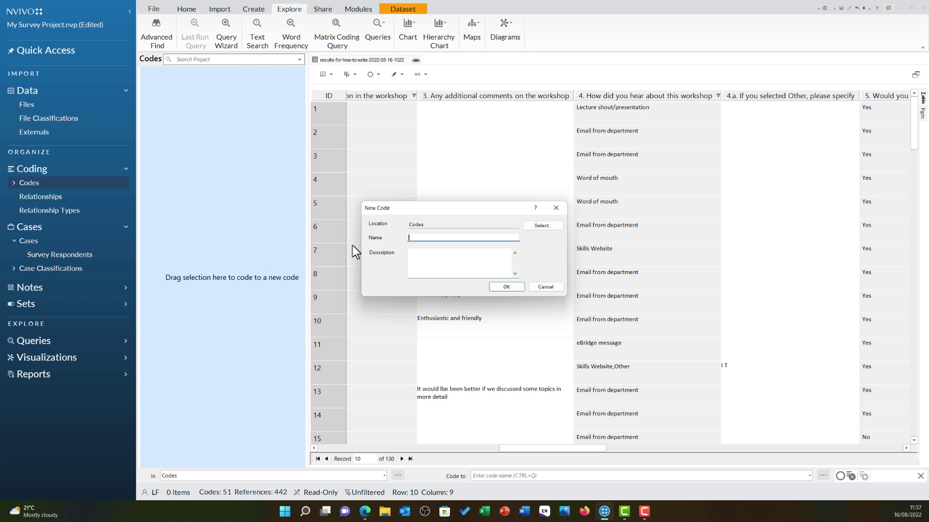
{"action": "type", "text": "Staff enthusiasm"}
{"action": "left_click", "coordinate": [515, 288]}
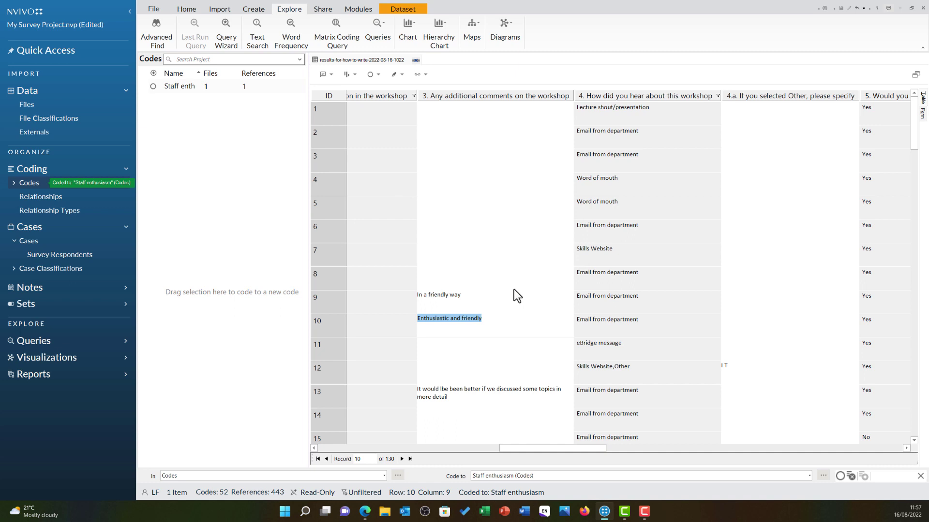
Select Respondent 9's comment 'In a friendly way' in the dataset
{"action": "left_click", "coordinate": [458, 295]}
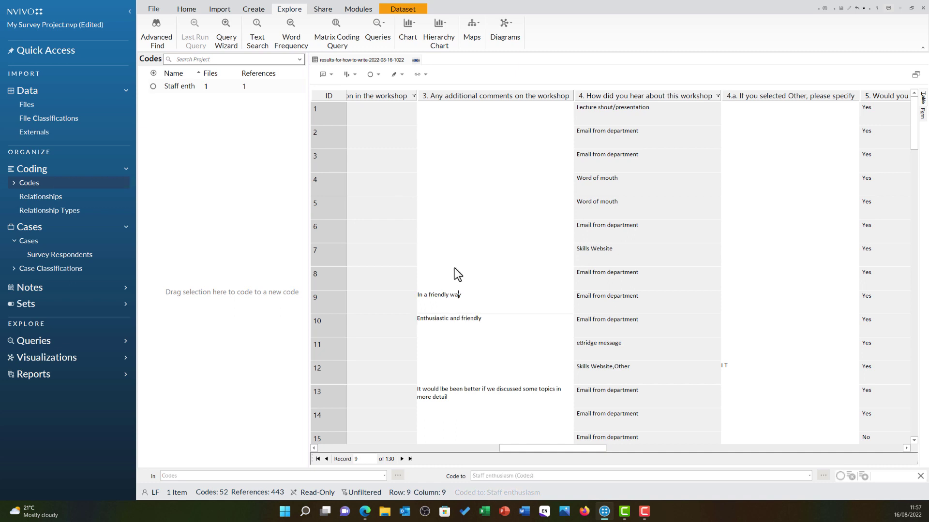
{"action": "scroll", "coordinate": [502, 314], "scroll_direction": "down", "scroll_amount": 2}
{"action": "scroll", "coordinate": [508, 319], "scroll_direction": "up", "scroll_amount": 1}
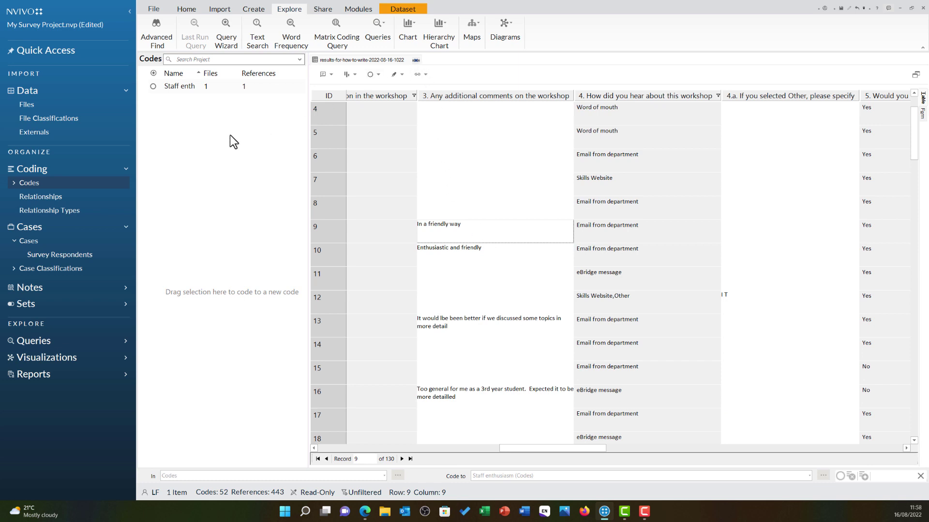
Open the coded references of the '3. Any additional comments on the workshop' code
{"action": "left_click", "coordinate": [14, 184]}
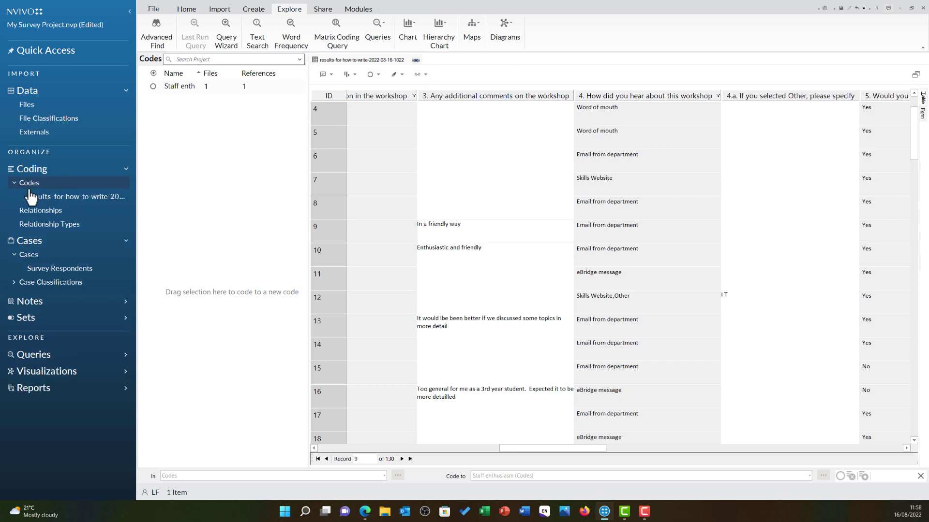
{"action": "left_click", "coordinate": [57, 199]}
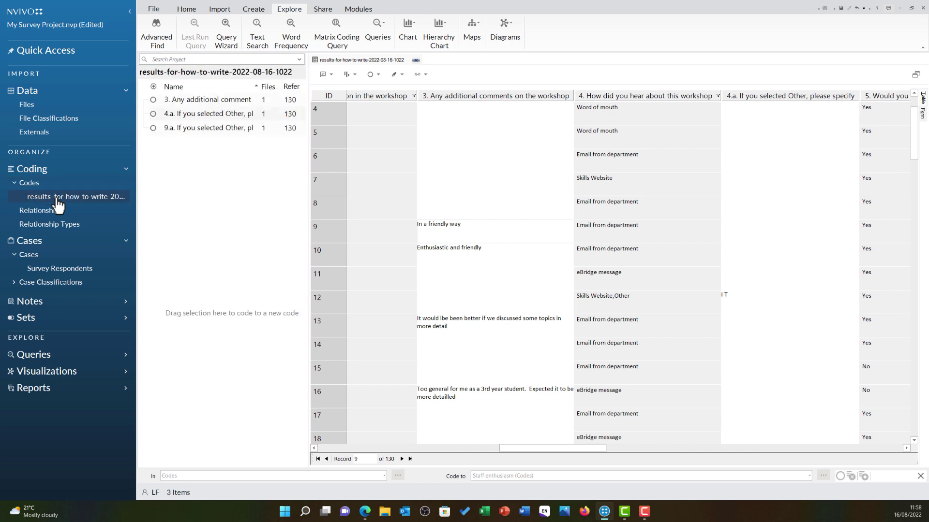
{"action": "left_click", "coordinate": [199, 101]}
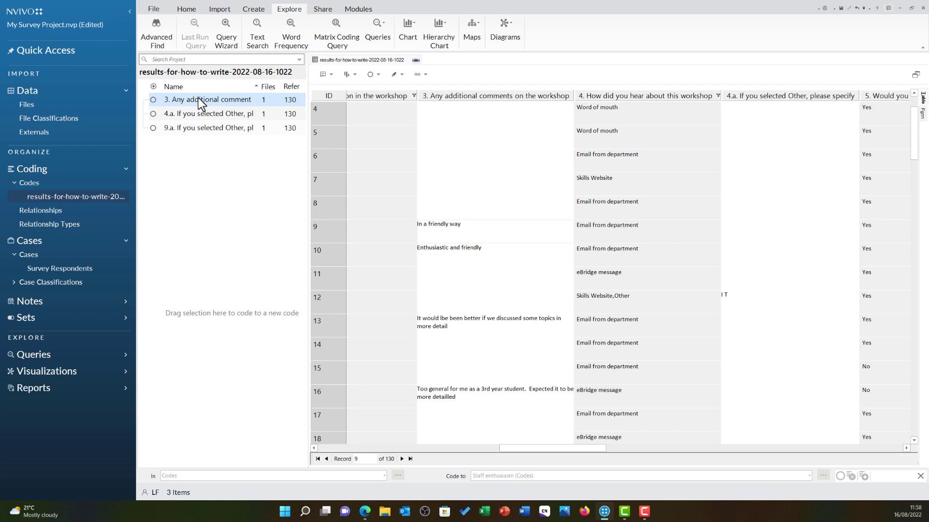
{"action": "key", "text": "ctrl+f"}
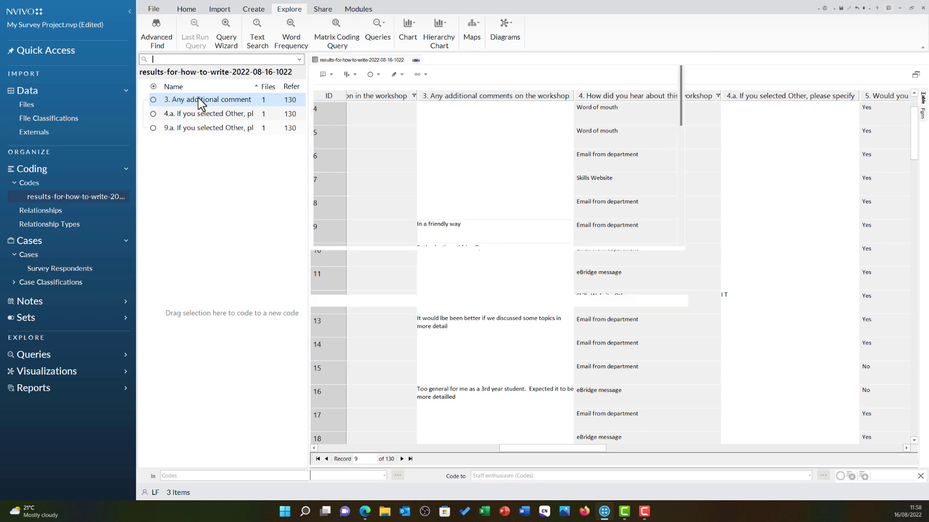
{"action": "double_click", "coordinate": [199, 99]}
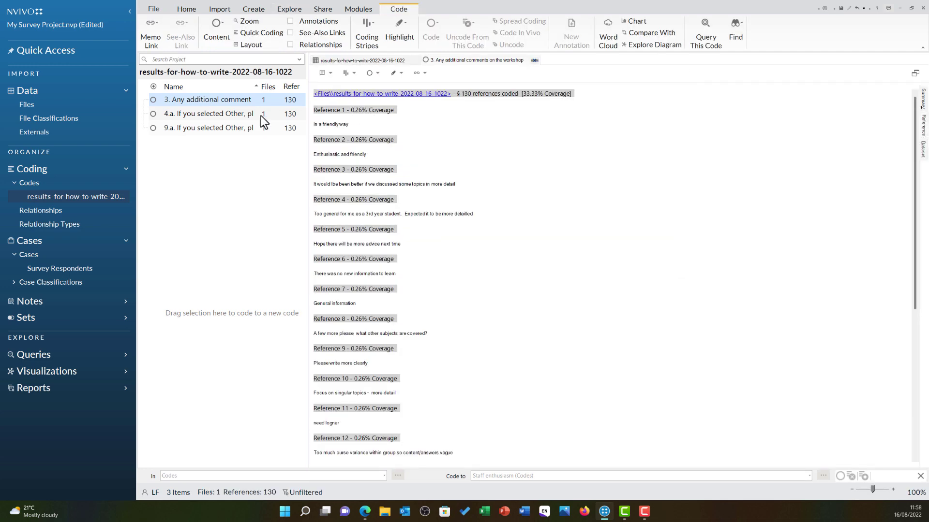
{"action": "scroll", "coordinate": [626, 168], "scroll_direction": "up", "scroll_amount": 3}
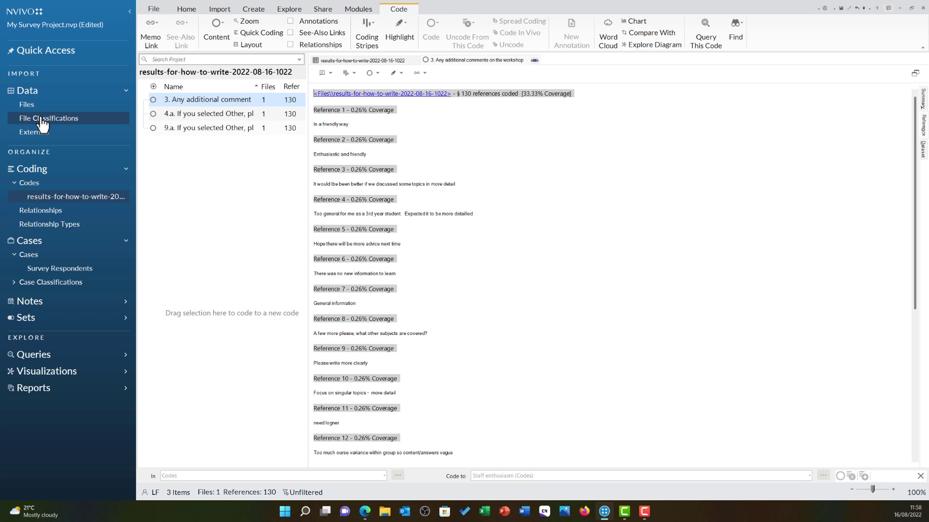
Code 'In a friendly way' to a new code named 'Staff friendly'
{"action": "left_click", "coordinate": [44, 184]}
{"action": "left_click_drag", "start_coordinate": [348, 124], "coordinate": [168, 165]}
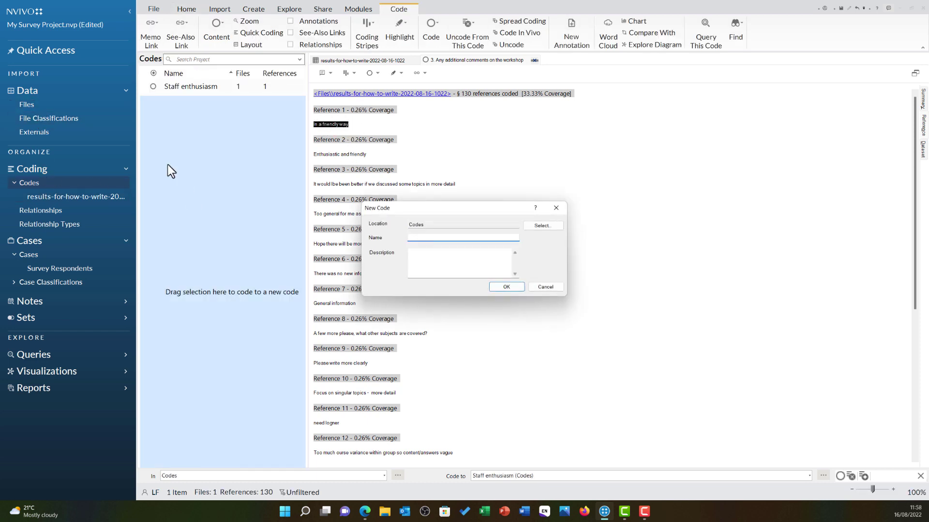
{"action": "type", "text": "Staff friendly"}
{"action": "key", "text": "Return"}
{"action": "left_click", "coordinate": [373, 155]}
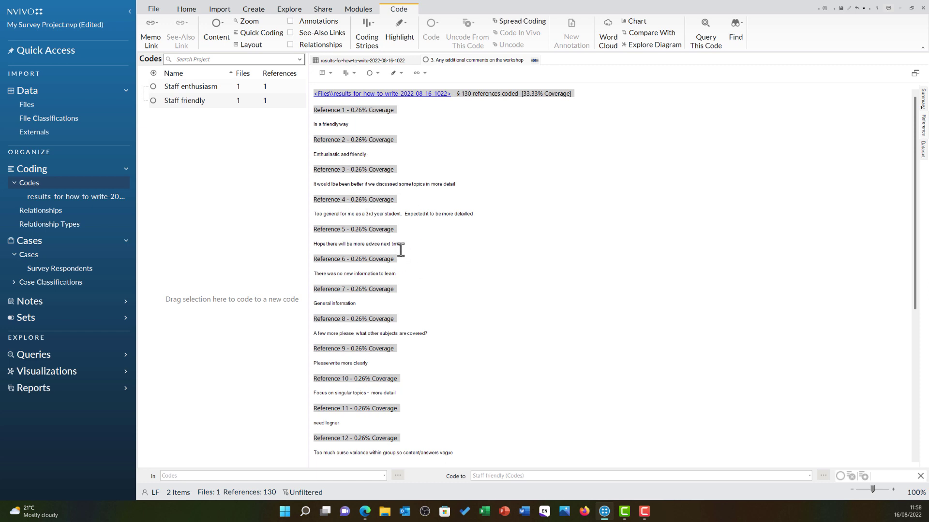
Show coding stripes for the Survey Respondents cases beside the comment references
{"action": "left_click", "coordinate": [375, 36]}
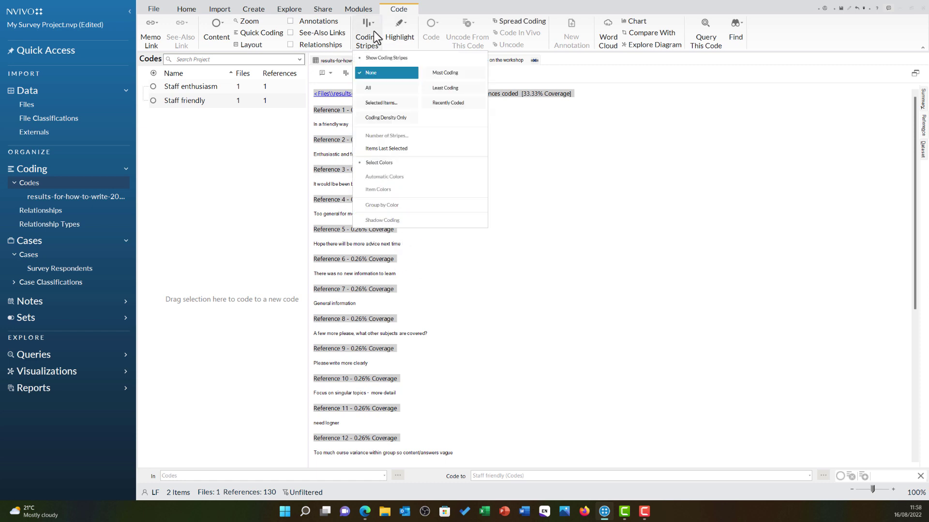
{"action": "left_click", "coordinate": [445, 102]}
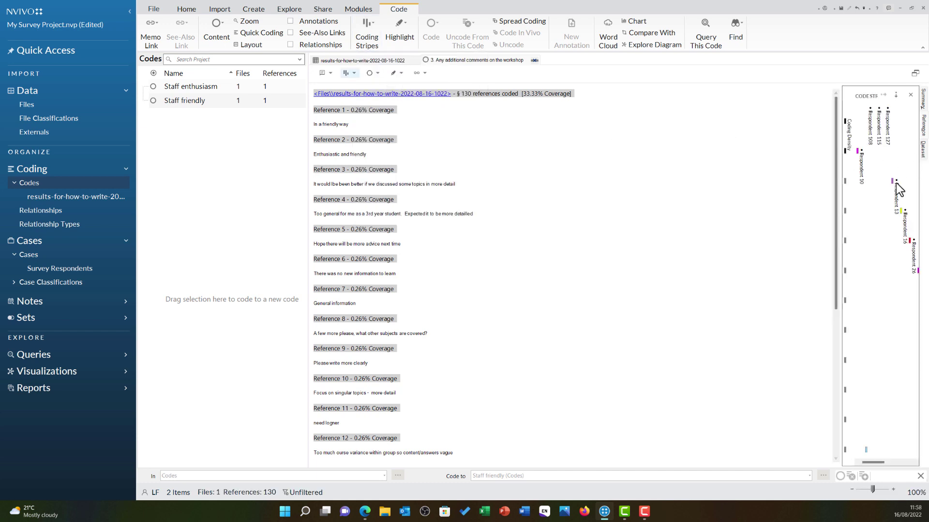
{"action": "mouse_move", "coordinate": [894, 186]}
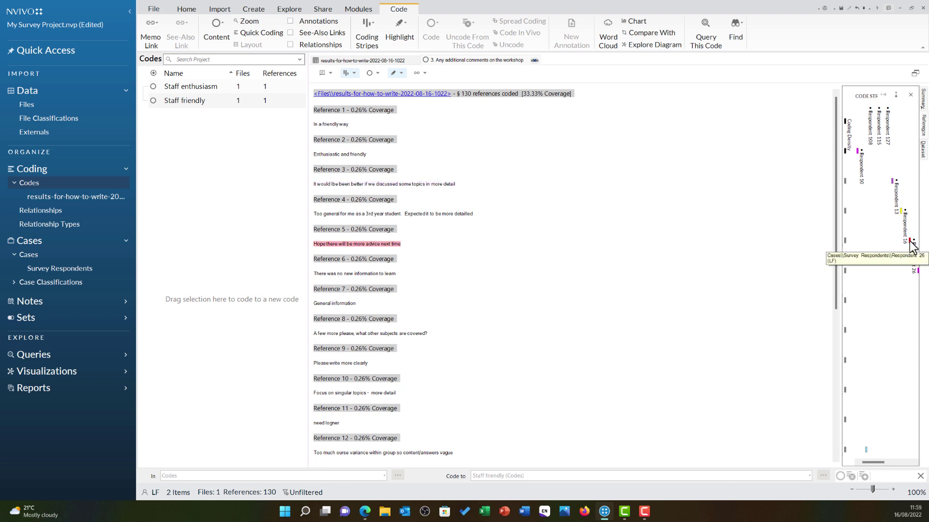
{"action": "mouse_move", "coordinate": [913, 246]}
{"action": "left_click", "coordinate": [478, 252]}
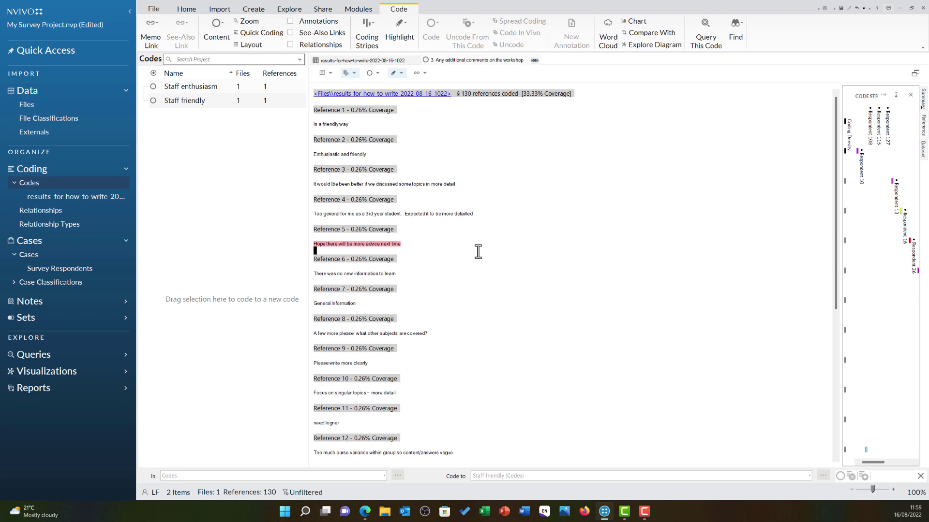